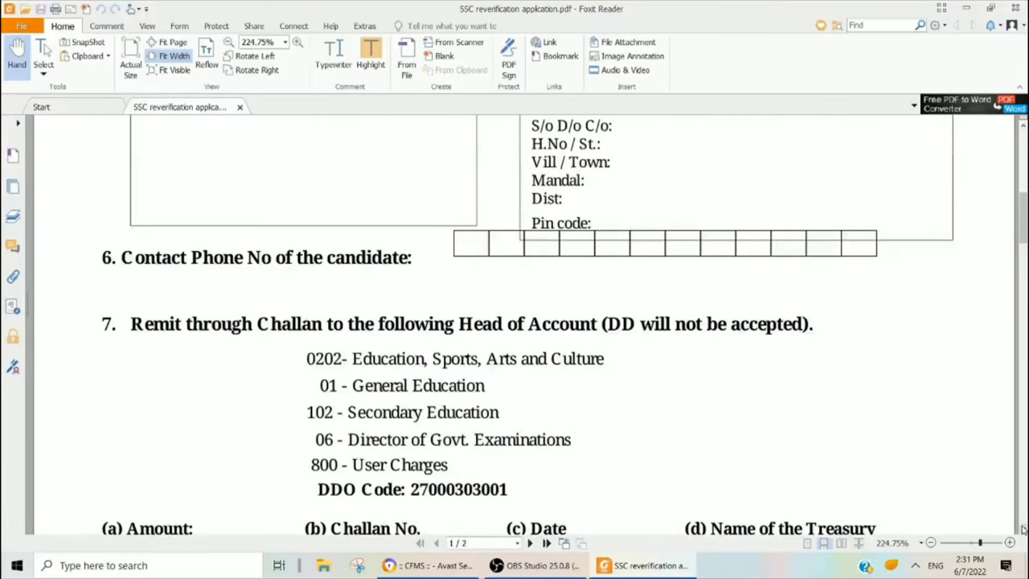
- Review the SSC re-verification application form from the candidate's contact phone item through the challan details, subjects table, declaration and certificate
{"action": "left_click", "coordinate": [1024, 529]}
{"action": "left_click", "coordinate": [1023, 529]}
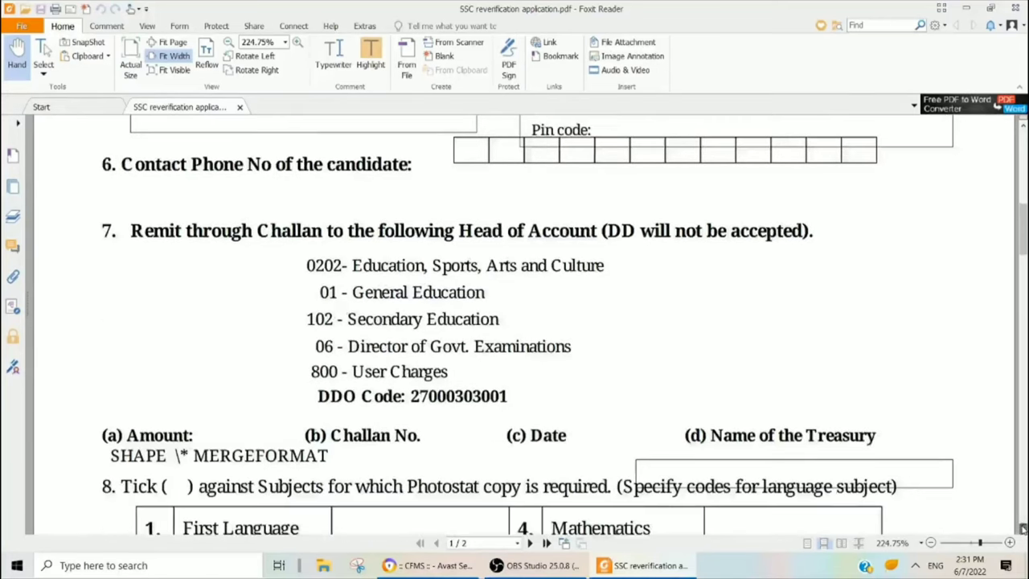
{"action": "left_click", "coordinate": [1024, 529]}
{"action": "left_click", "coordinate": [1024, 529]}
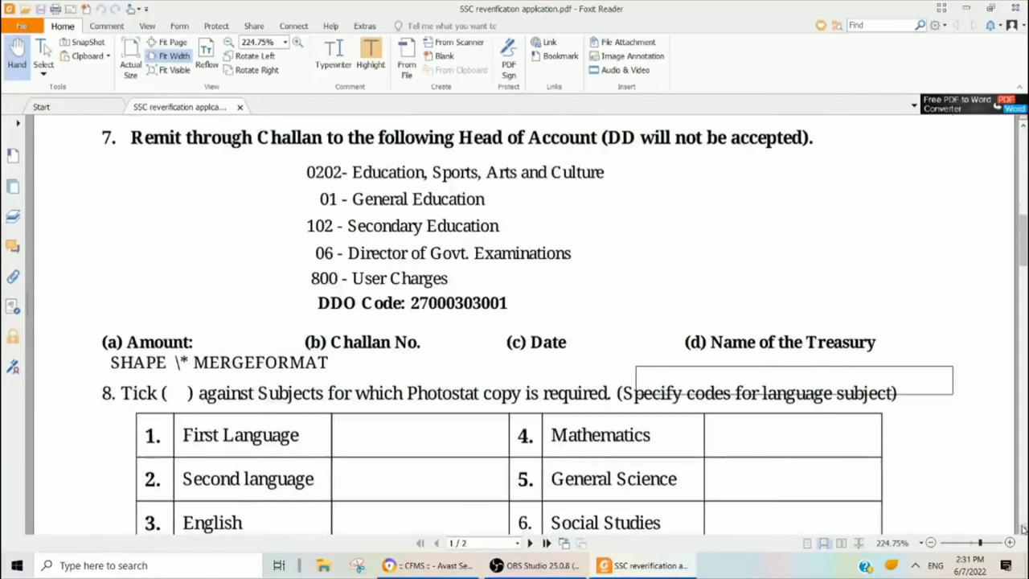
{"action": "left_click", "coordinate": [1024, 529]}
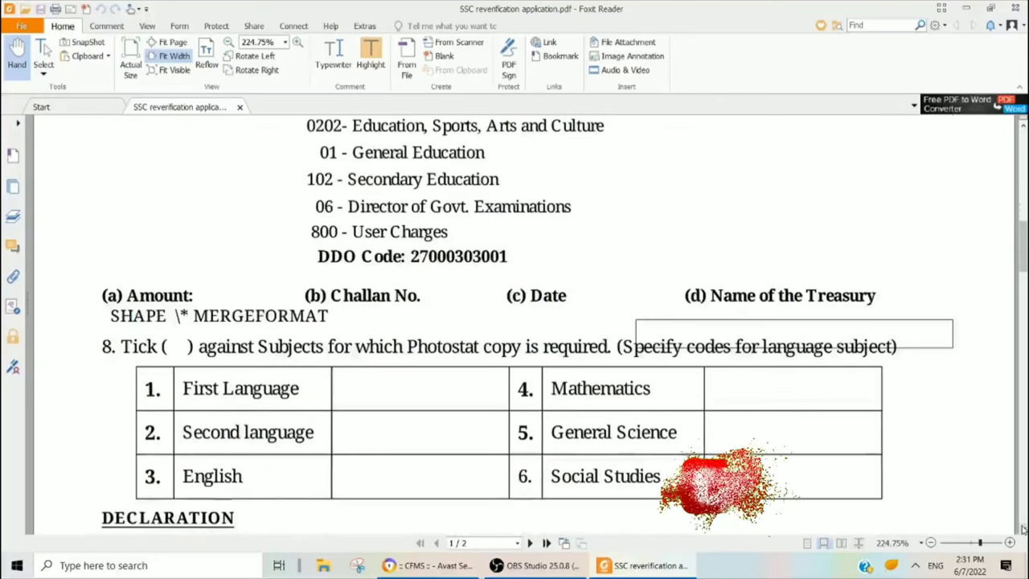
{"action": "left_click", "coordinate": [1024, 529]}
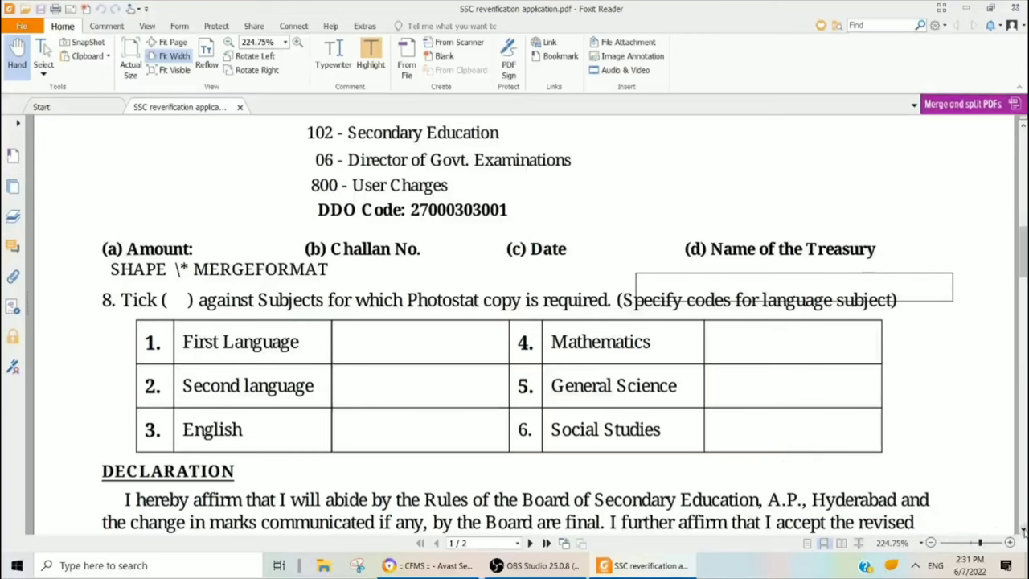
{"action": "left_click", "coordinate": [1024, 531]}
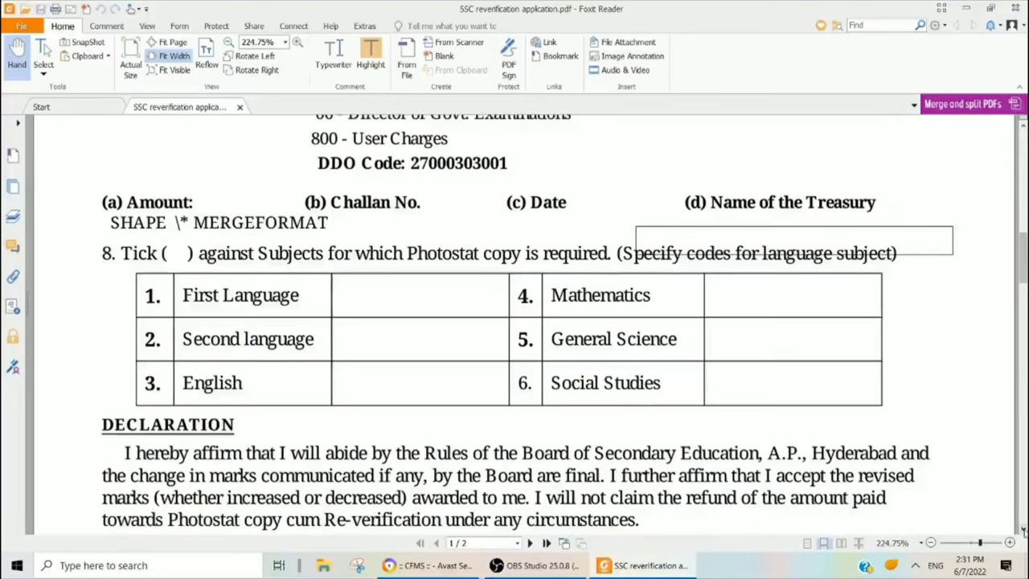
{"action": "left_click", "coordinate": [1024, 530]}
{"action": "left_click", "coordinate": [1023, 530]}
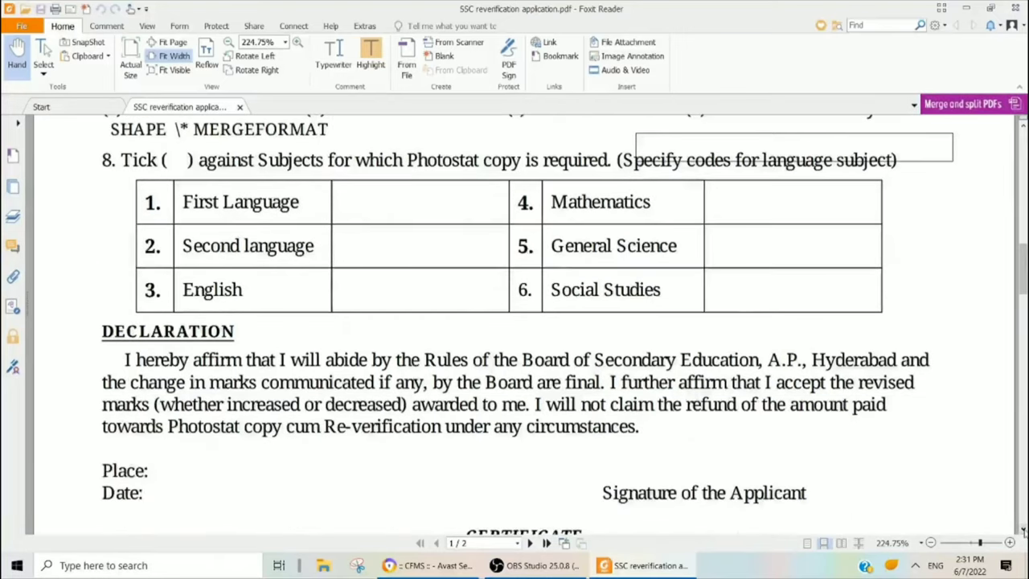
{"action": "left_click", "coordinate": [1024, 530]}
{"action": "left_click", "coordinate": [1023, 531]}
{"action": "left_click", "coordinate": [1024, 531]}
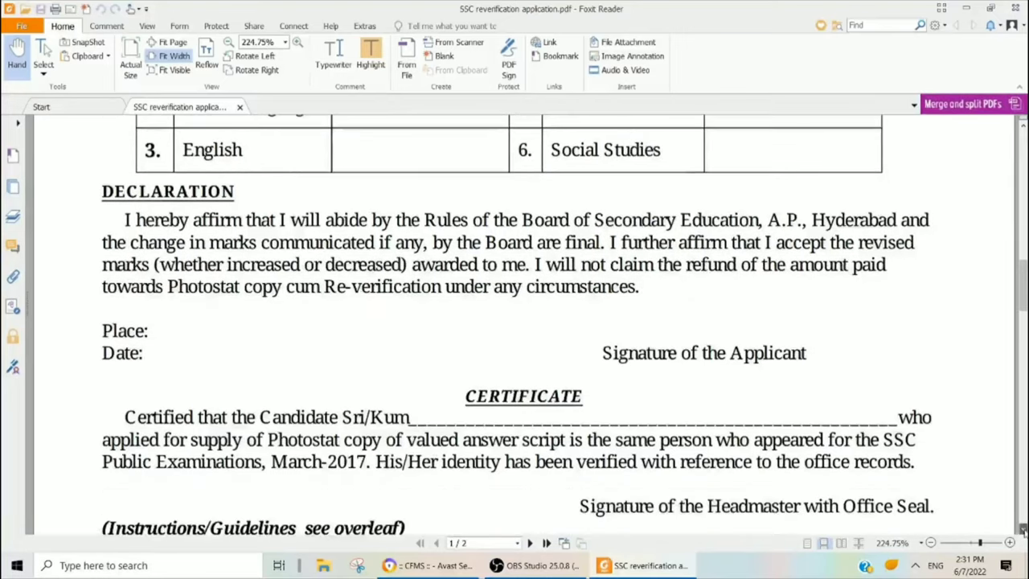
{"action": "left_click", "coordinate": [1023, 531]}
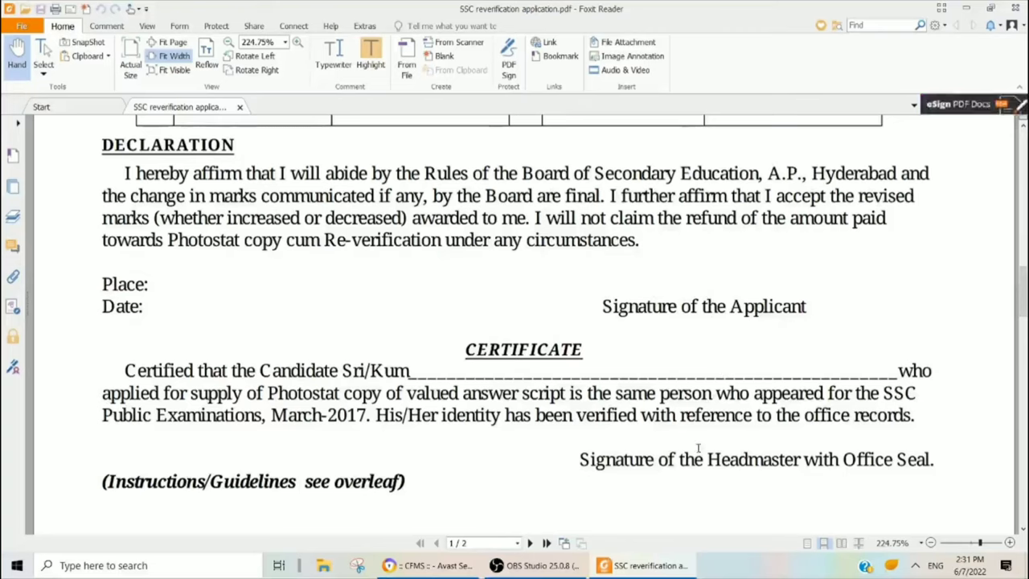
- Switch to the CFMS website in the browser and open Citizen Challan from the Receipts Links under Citizen Services
{"action": "key", "text": "alt+Tab"}
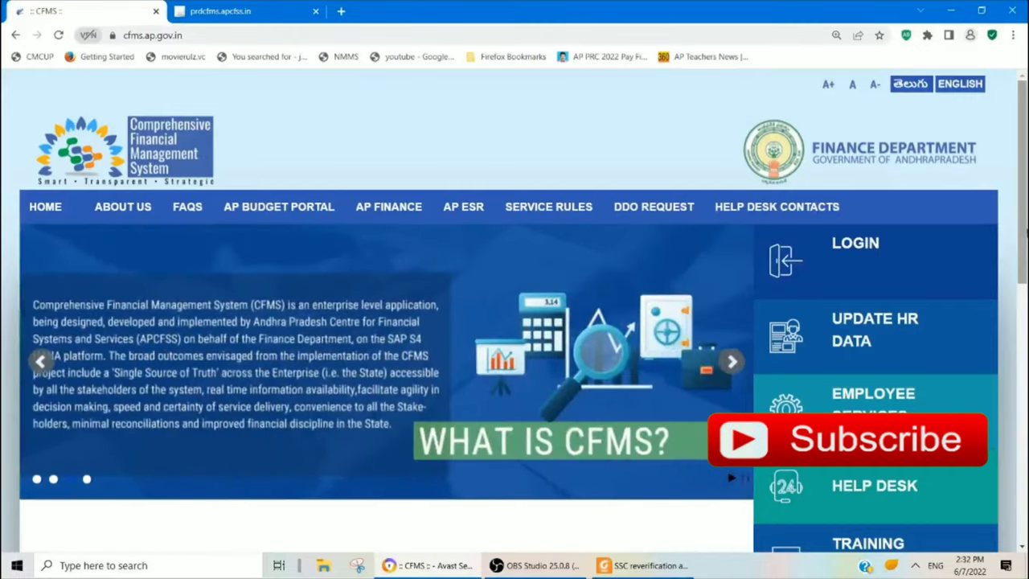
{"action": "scroll", "coordinate": [997, 430], "scroll_direction": "down", "scroll_amount": 5}
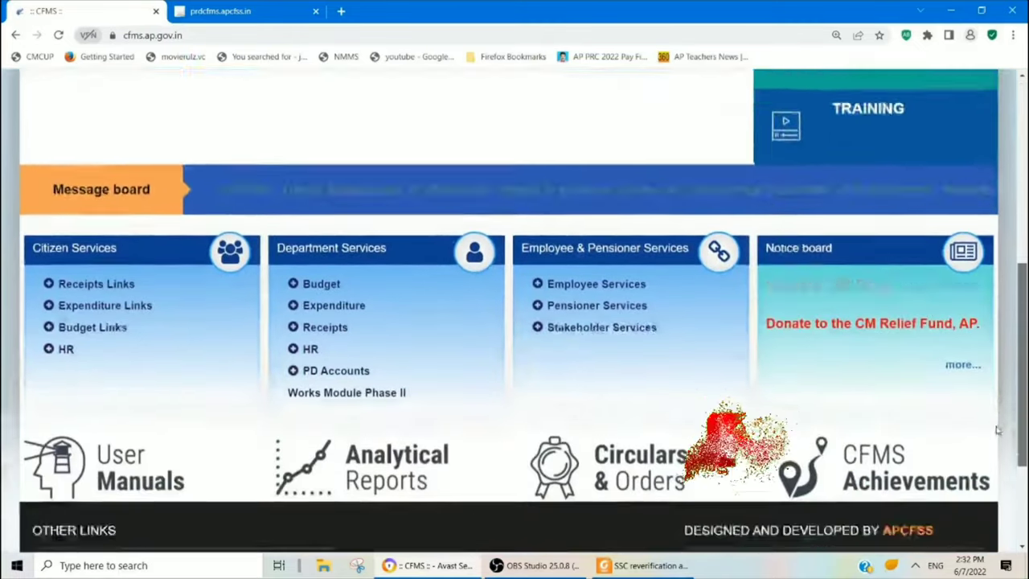
{"action": "scroll", "coordinate": [997, 430], "scroll_direction": "down", "scroll_amount": 1}
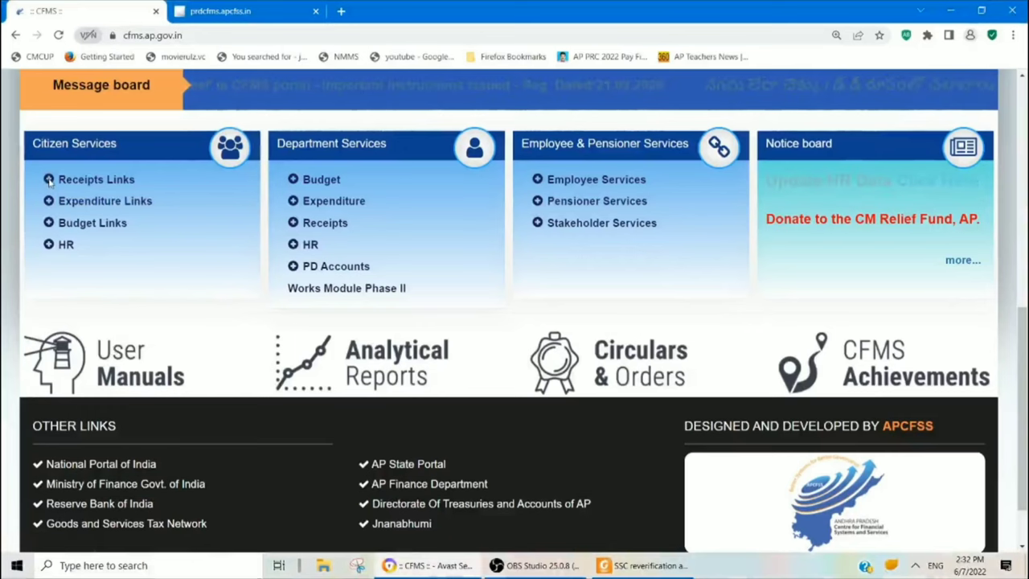
{"action": "left_click", "coordinate": [78, 179]}
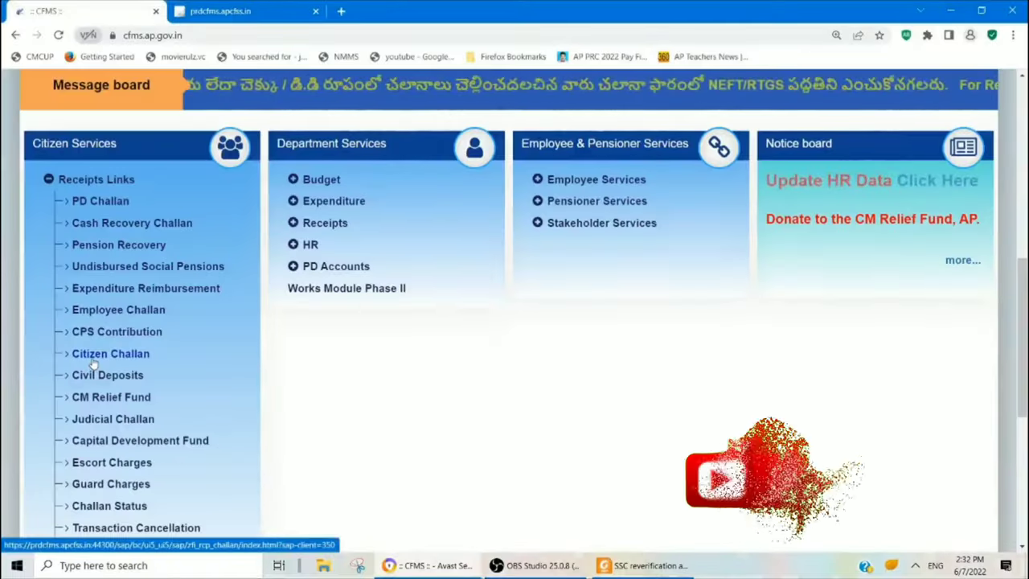
{"action": "left_click", "coordinate": [92, 354]}
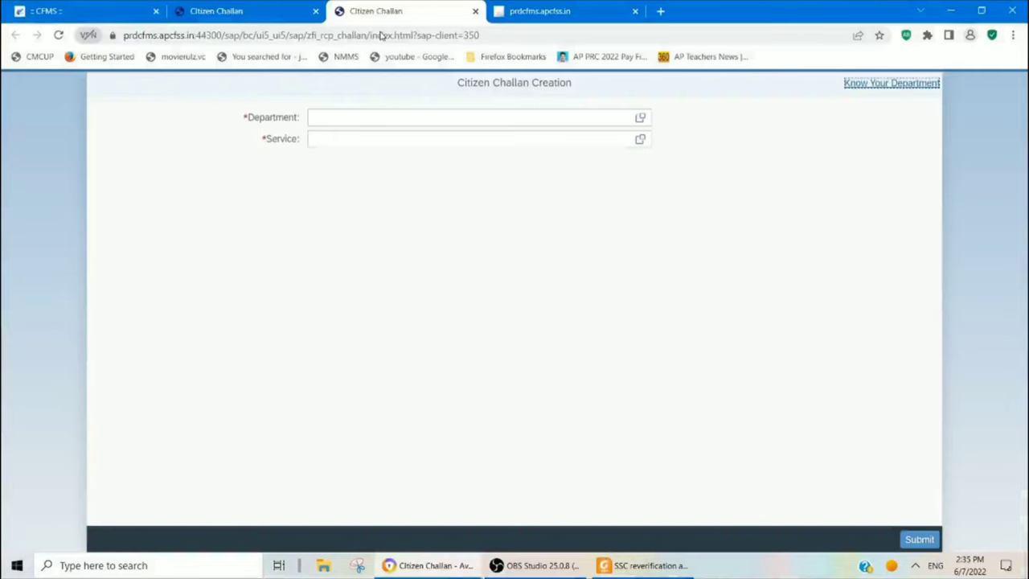
- Search the departments for "ese03" and set the challan's department to Government Examinations Dept
{"action": "left_click", "coordinate": [642, 119]}
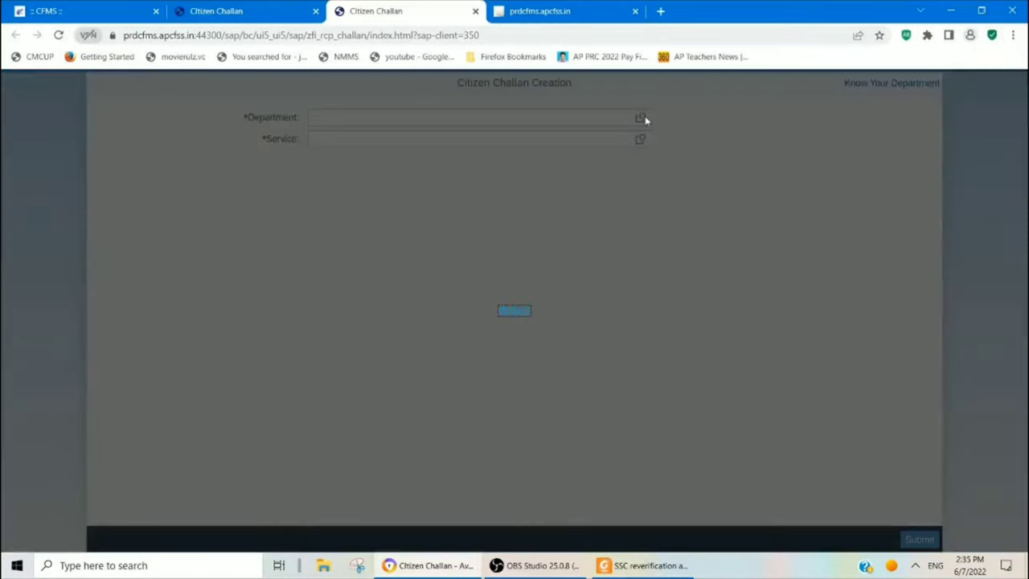
{"action": "left_click", "coordinate": [428, 131]}
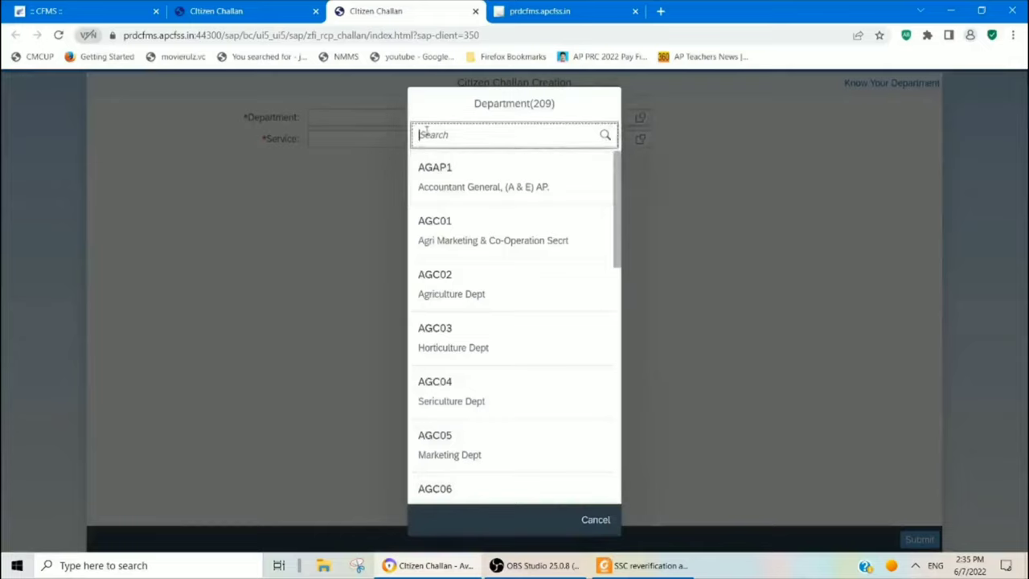
{"action": "type", "text": "ese"}
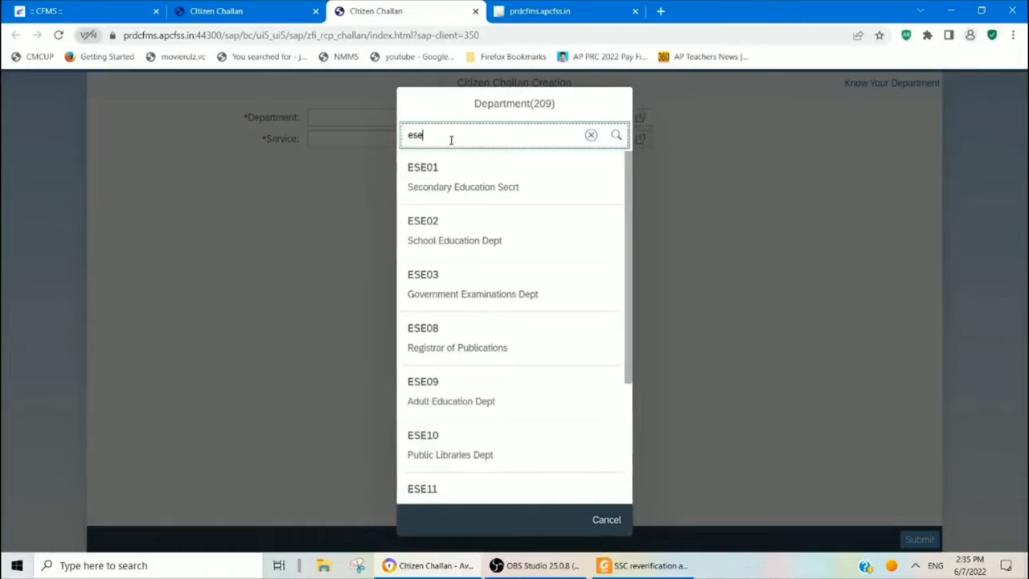
{"action": "type", "text": "0"}
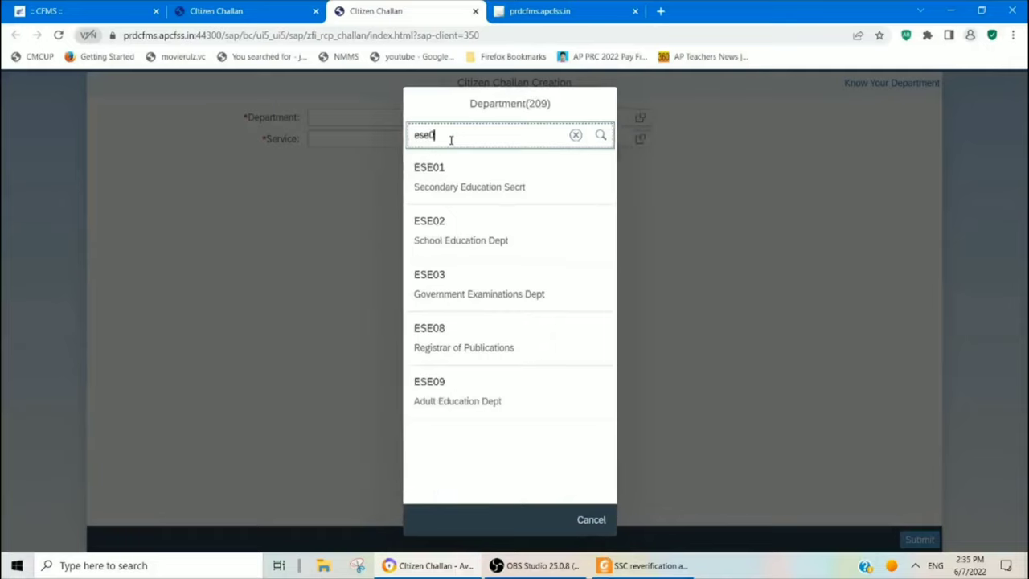
{"action": "type", "text": "3"}
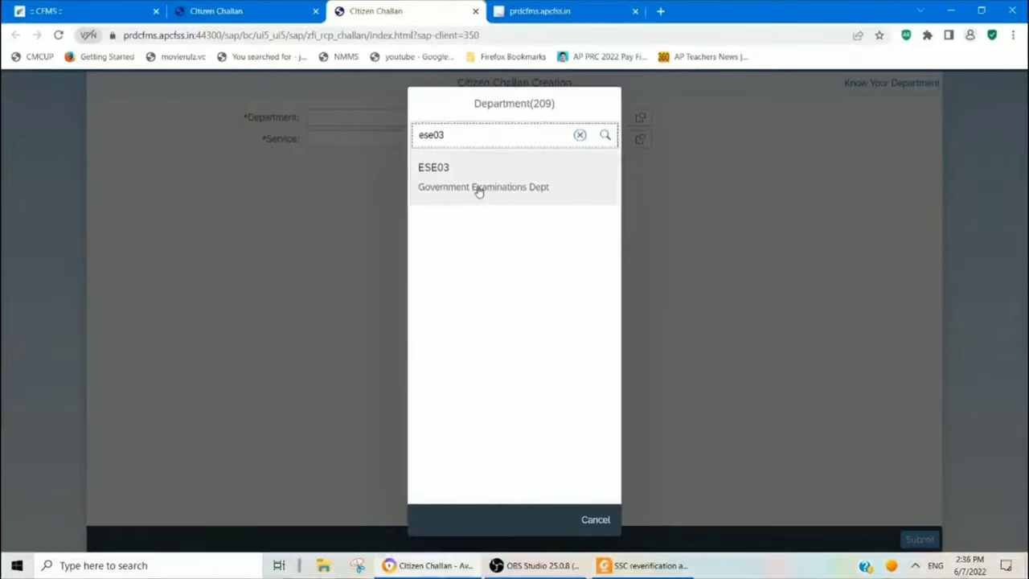
{"action": "left_click", "coordinate": [472, 180]}
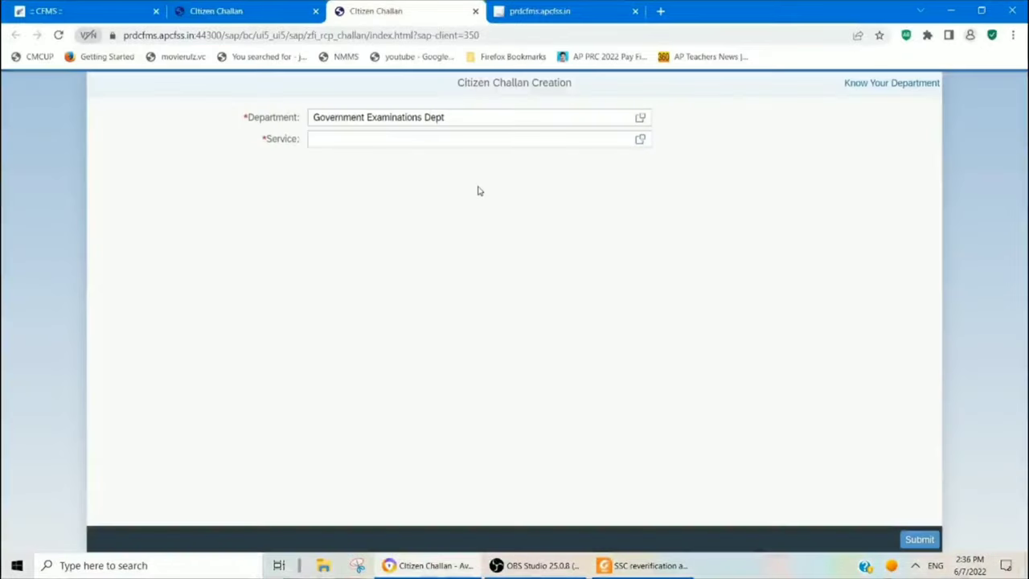
- Search the services for "user" and set the service to User Charges- Govt. Exams Directorate
{"action": "left_click", "coordinate": [639, 142]}
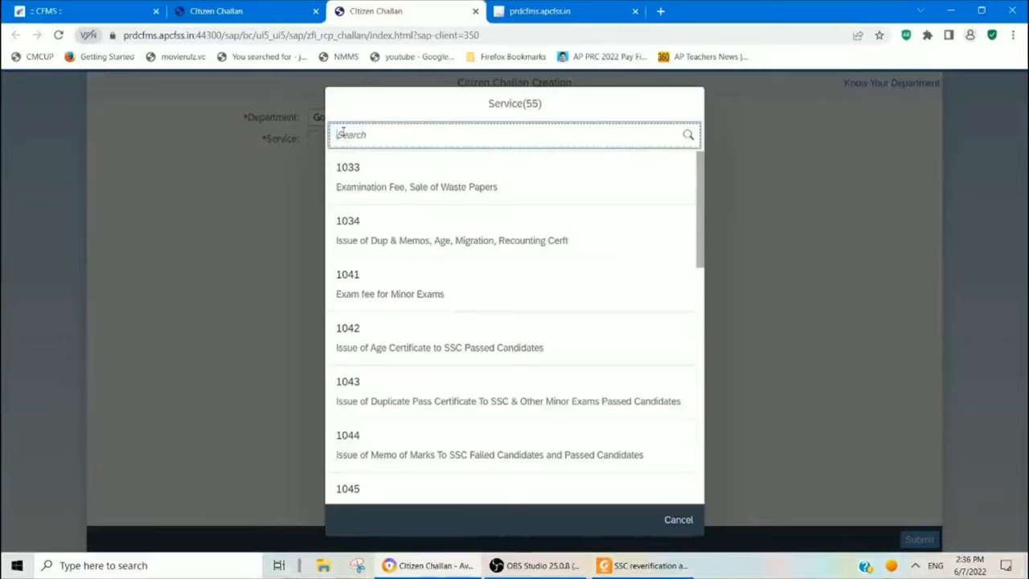
{"action": "type", "text": "user"}
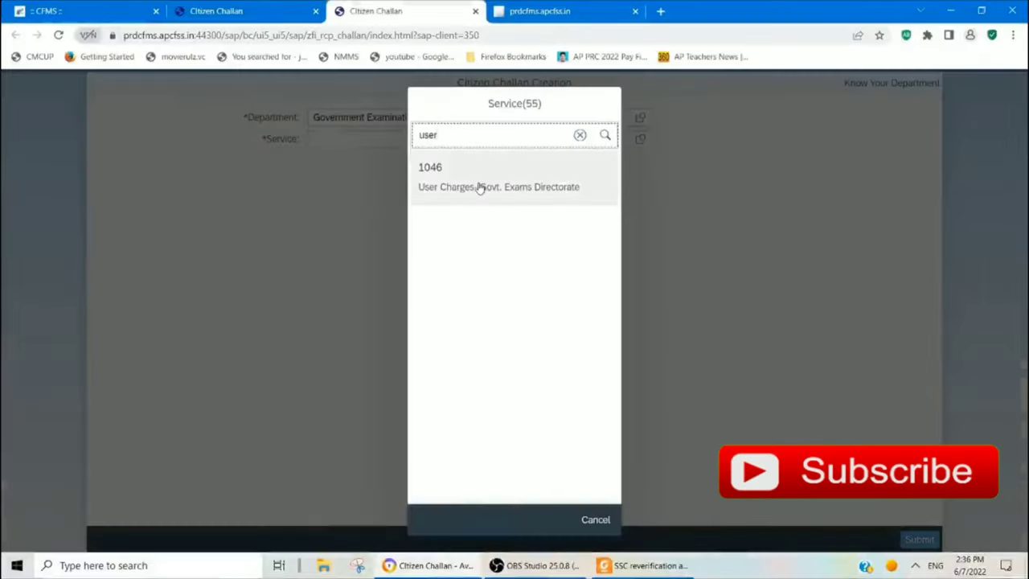
{"action": "left_click", "coordinate": [479, 187]}
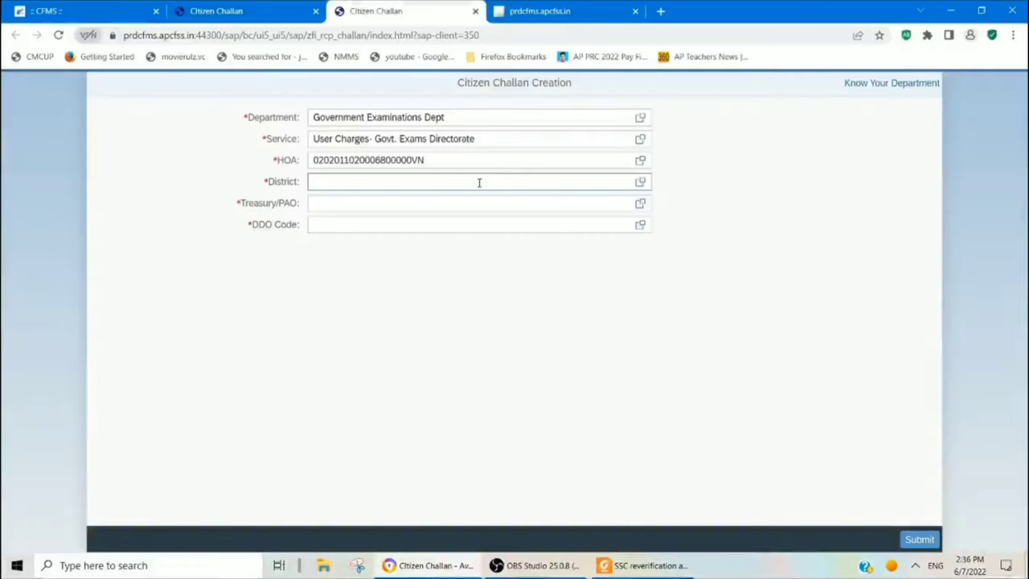
- Set the district to A.P. Capital Region and the Treasury/PAO to Pay & Accounts Office - Andhra Pradesh
{"action": "left_click", "coordinate": [640, 184]}
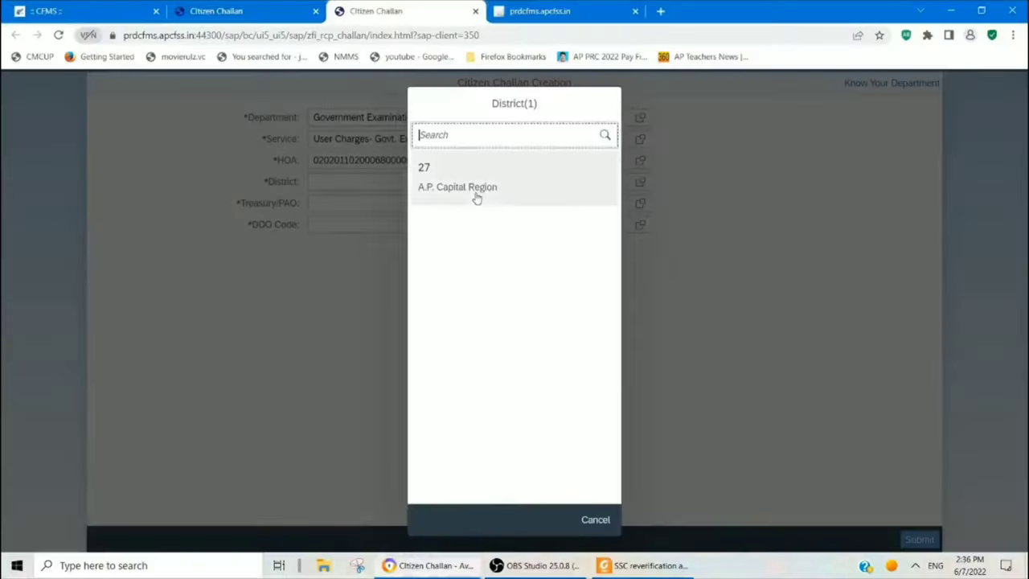
{"action": "left_click", "coordinate": [473, 205]}
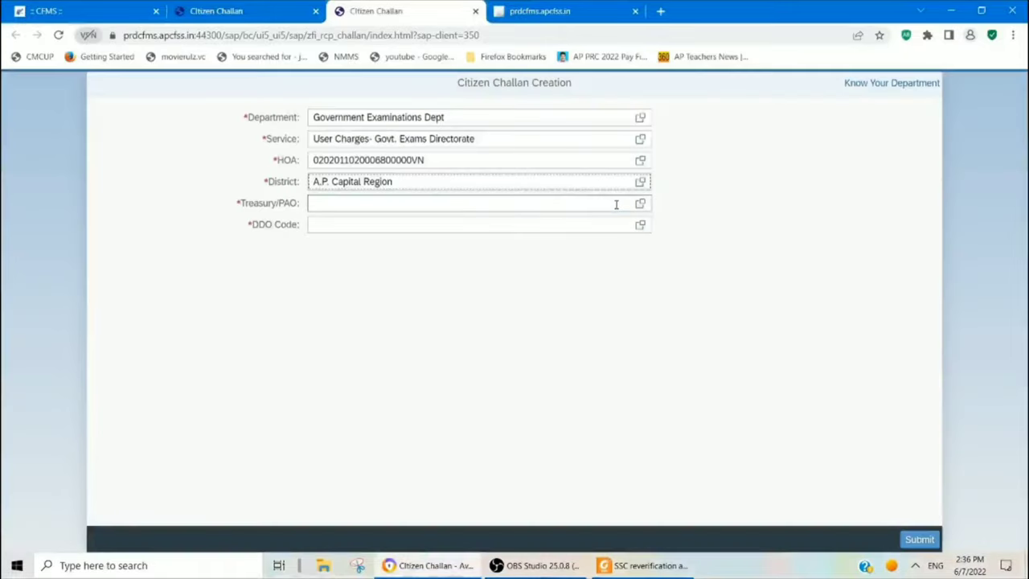
{"action": "left_click", "coordinate": [641, 204]}
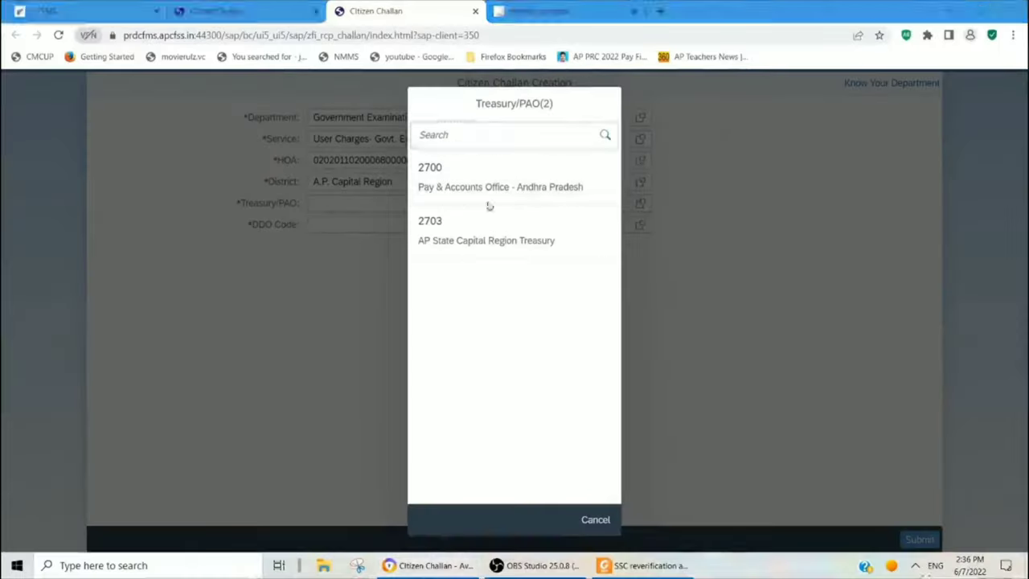
{"action": "left_click", "coordinate": [484, 181]}
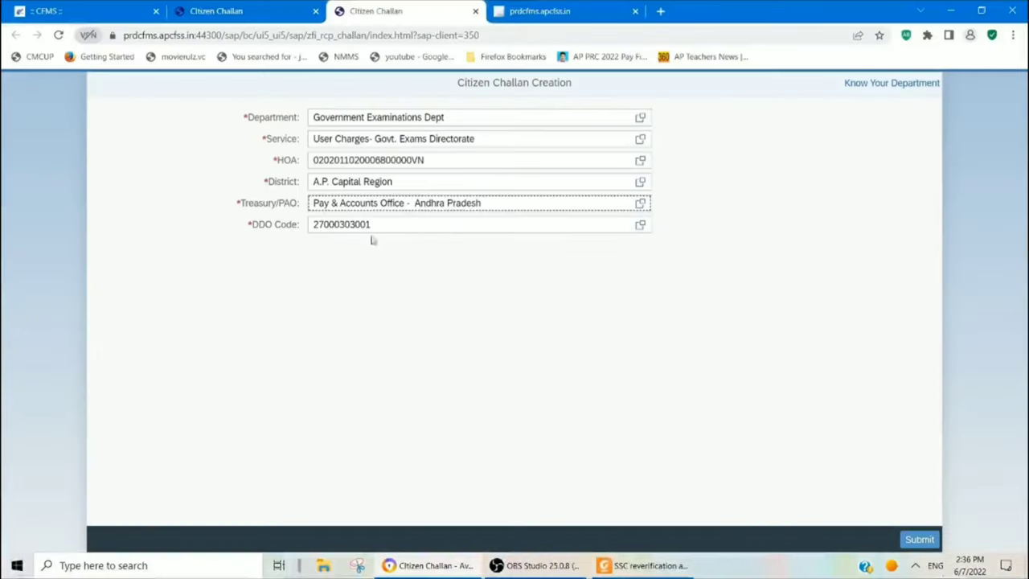
- Submit the department and treasury details to open the remitter details form
{"action": "left_click", "coordinate": [921, 541]}
{"action": "left_click", "coordinate": [922, 541]}
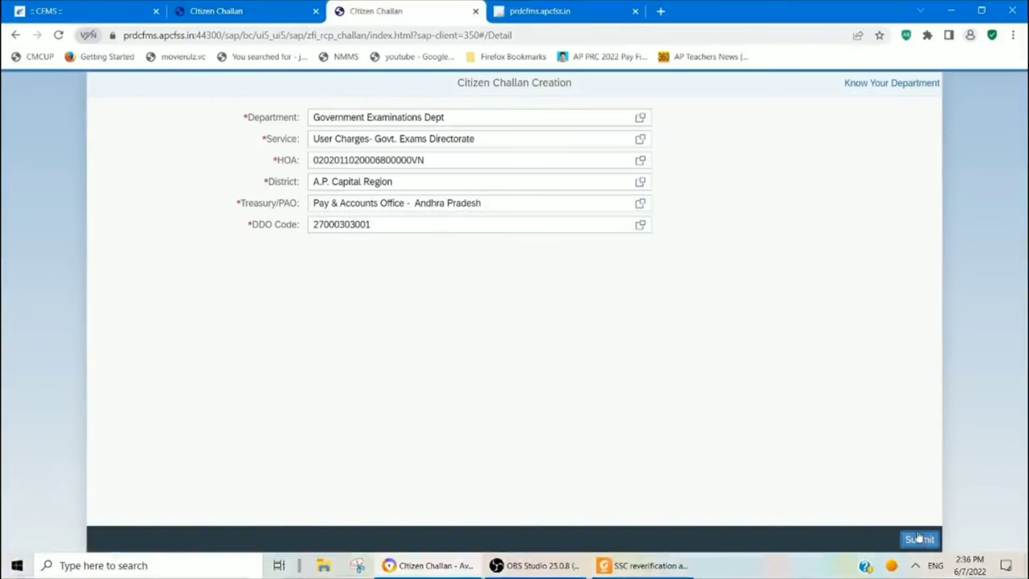
{"action": "left_click", "coordinate": [919, 539]}
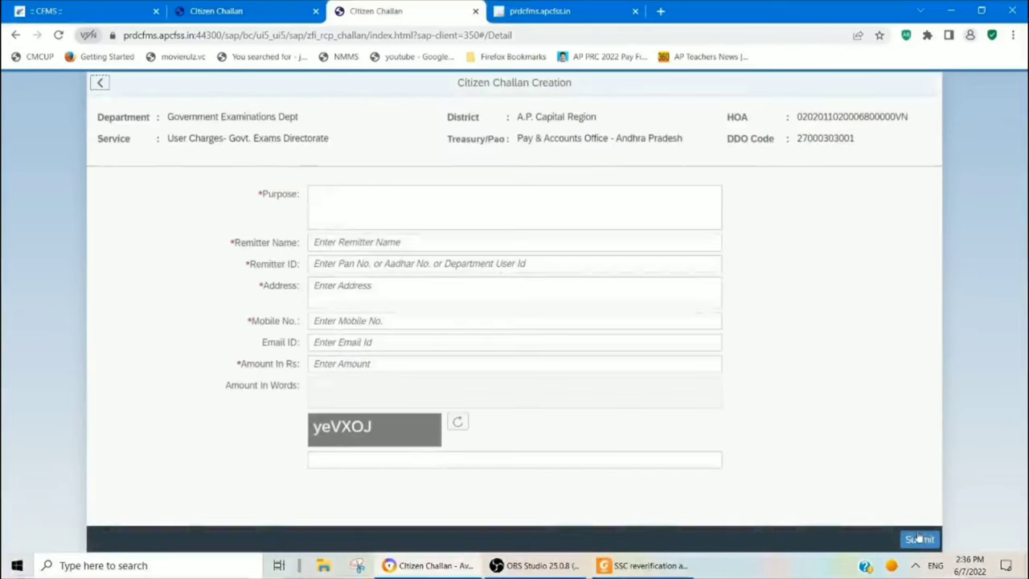
- Try the purpose text "fee for reverificatio of ssc su" in the challan form and erase it again
{"action": "left_click", "coordinate": [338, 193]}
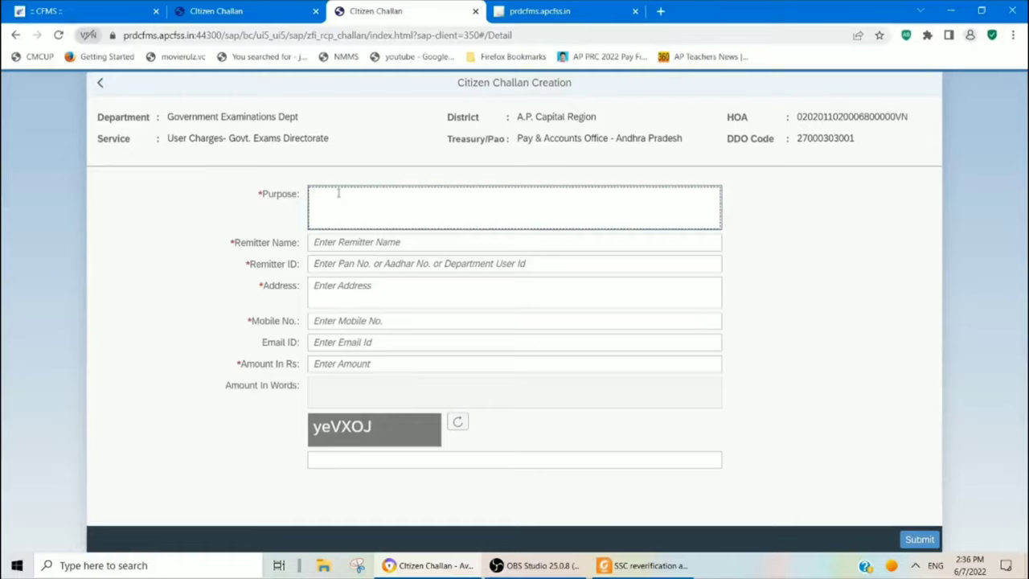
{"action": "type", "text": "fee for reverificatio of ssc"}
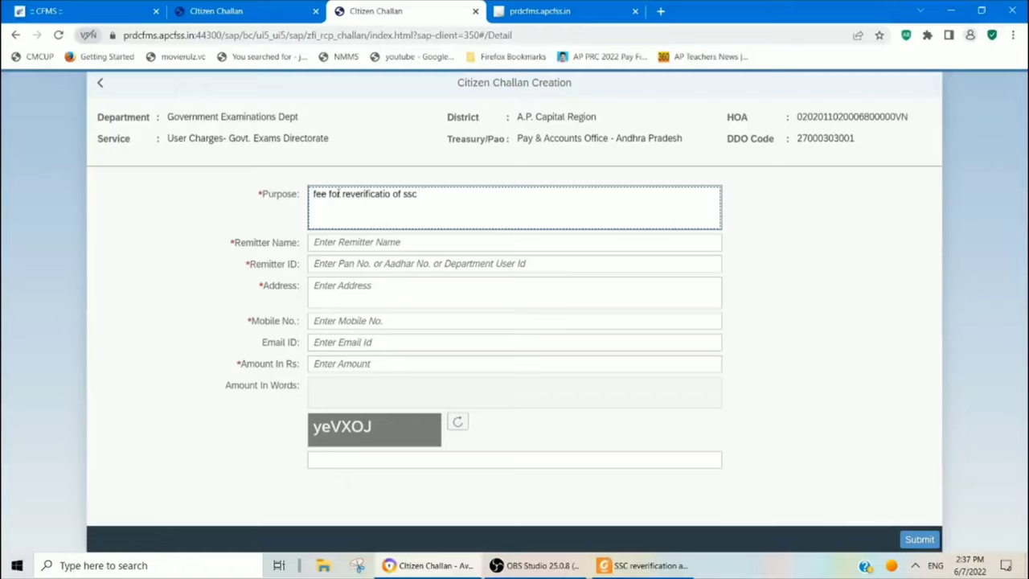
{"action": "type", "text": " su"}
{"action": "key", "text": "BackSpace"}
{"action": "key", "text": "BackSpace"}
{"action": "key", "text": "BackSpace"}
{"action": "key", "text": "BackSpace"}
{"action": "key", "text": "BackSpace"}
{"action": "key", "text": "BackSpace"}
{"action": "key", "text": "BackSpace"}
{"action": "key", "text": "BackSpace"}
{"action": "key", "text": "BackSpace"}
{"action": "key", "text": "BackSpace"}
{"action": "key", "text": "BackSpace"}
{"action": "key", "text": "BackSpace"}
{"action": "key", "text": "BackSpace"}
{"action": "key", "text": "BackSpace"}
{"action": "key", "text": "BackSpace"}
{"action": "key", "text": "BackSpace"}
{"action": "key", "text": "BackSpace"}
{"action": "key", "text": "BackSpace"}
{"action": "key", "text": "BackSpace"}
{"action": "key", "text": "BackSpace"}
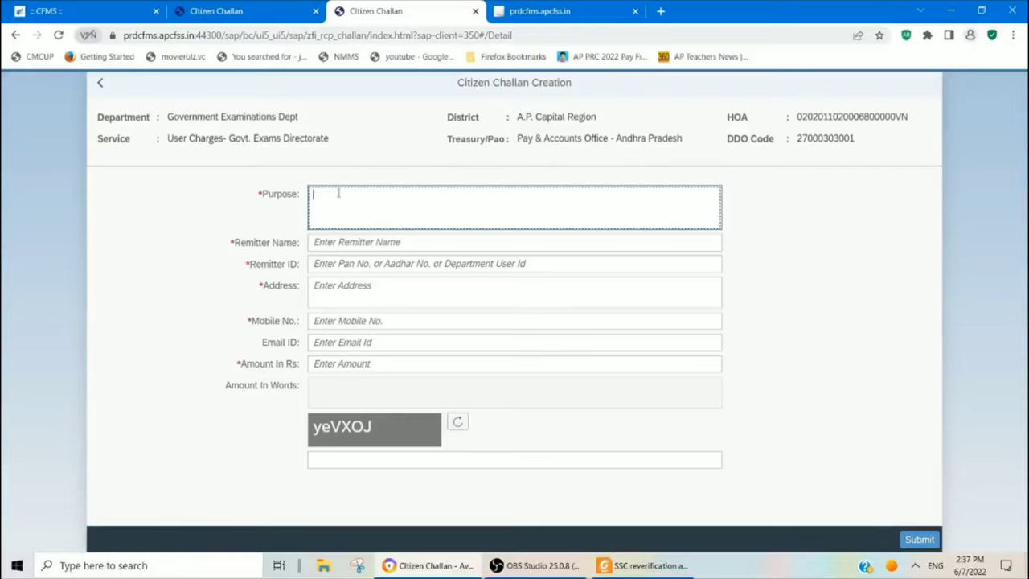
{"action": "left_click", "coordinate": [333, 238]}
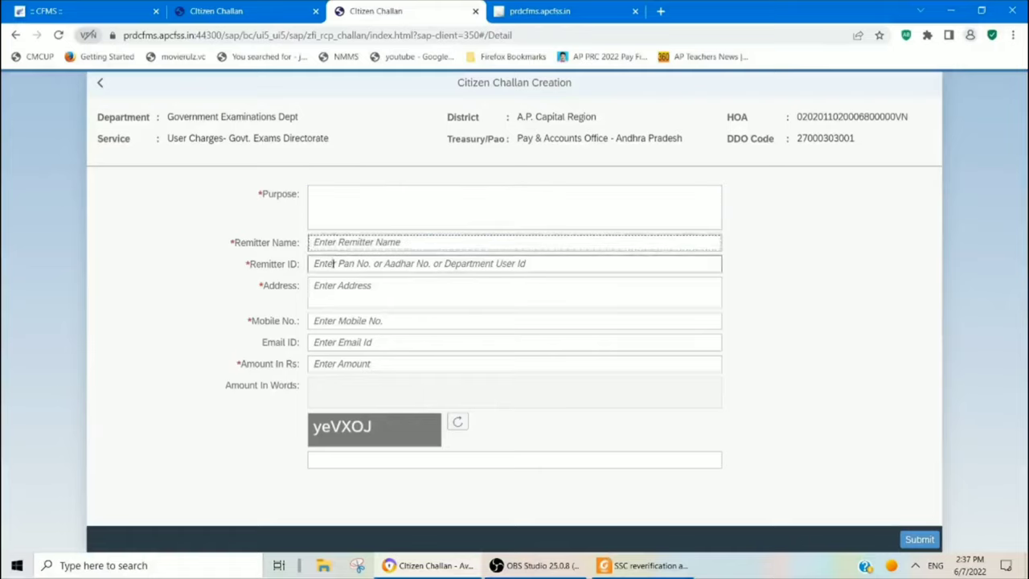
{"action": "left_click", "coordinate": [332, 262]}
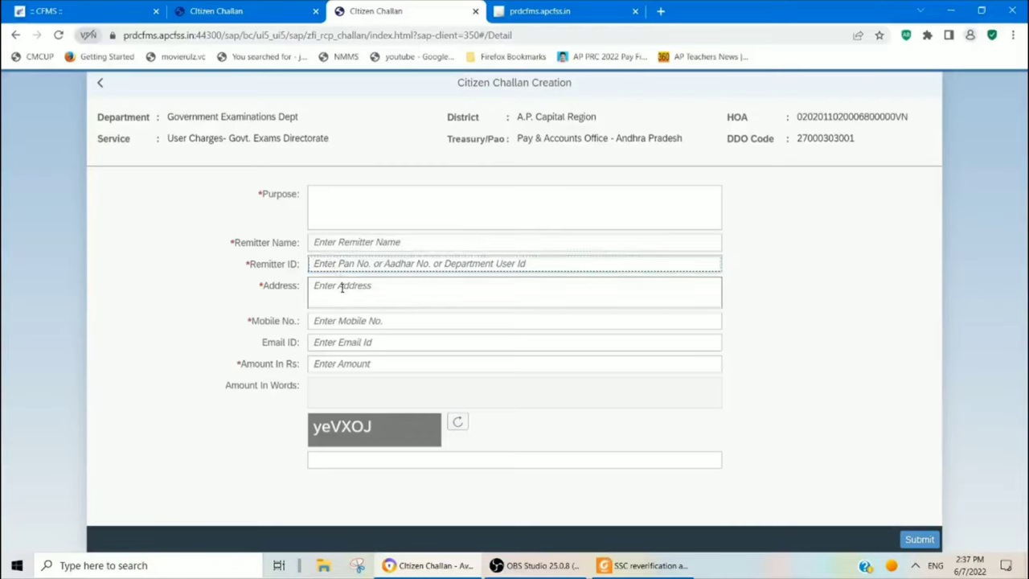
{"action": "left_click", "coordinate": [342, 287]}
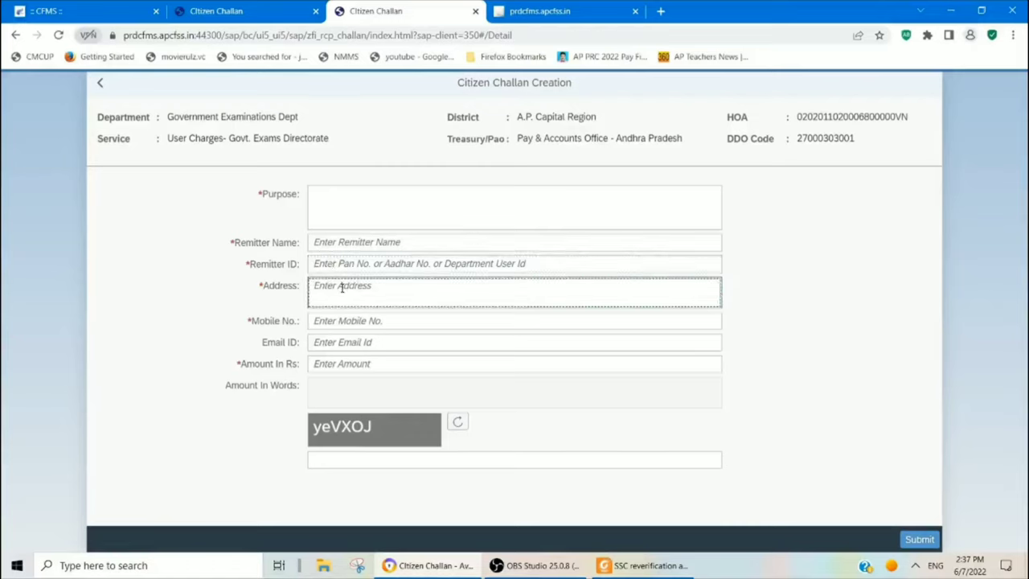